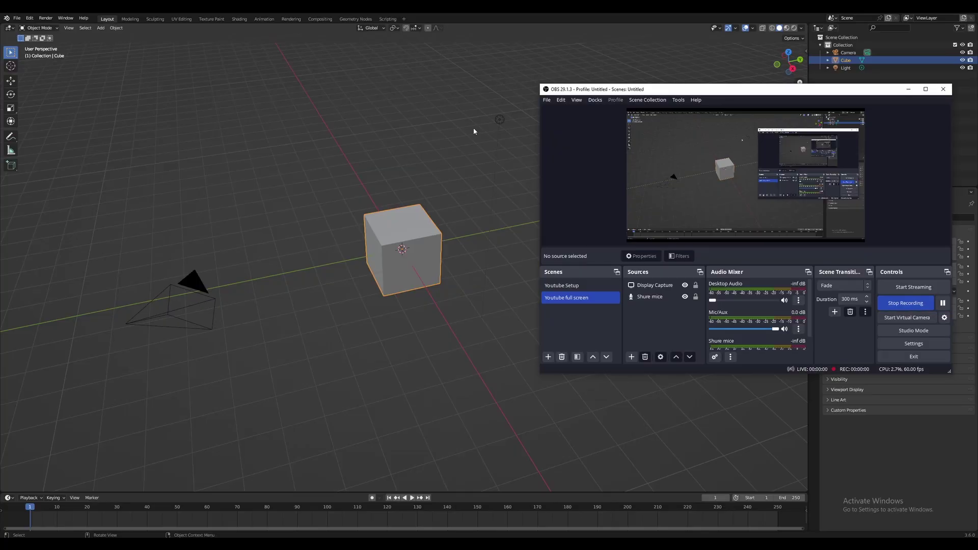
Stretch the cube's end face along X and add a middle loop cut to form the house.
{"action": "left_click", "coordinate": [474, 131]}
{"action": "key", "text": "Tab"}
{"action": "left_click", "coordinate": [409, 267]}
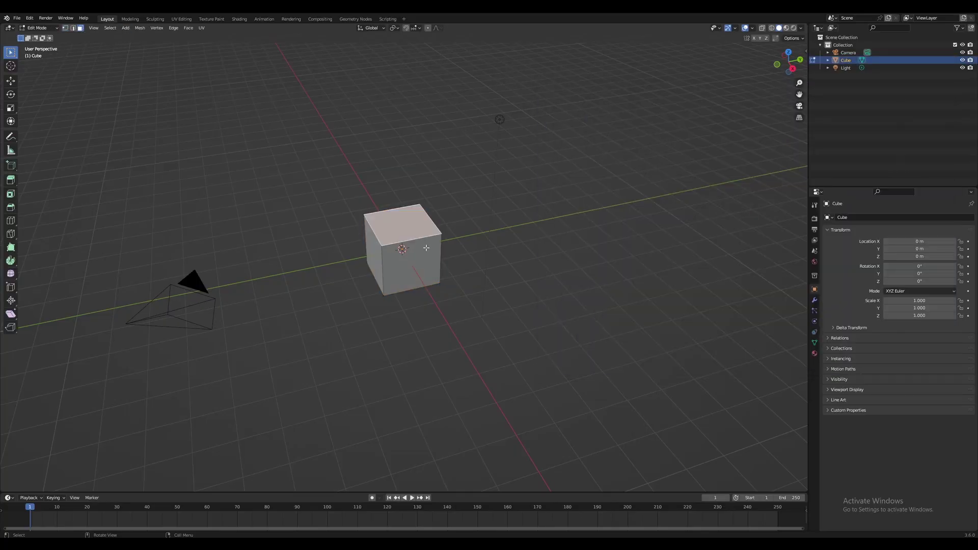
{"action": "key", "text": "g"}
{"action": "key", "text": "x"}
{"action": "key", "text": "Return"}
{"action": "left_click", "coordinate": [10, 220]}
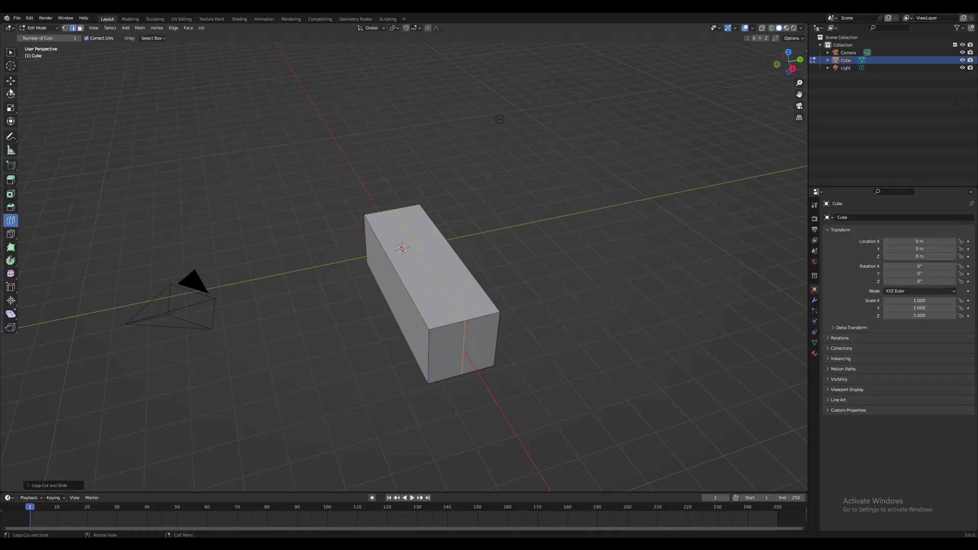
{"action": "key", "text": "Tab"}
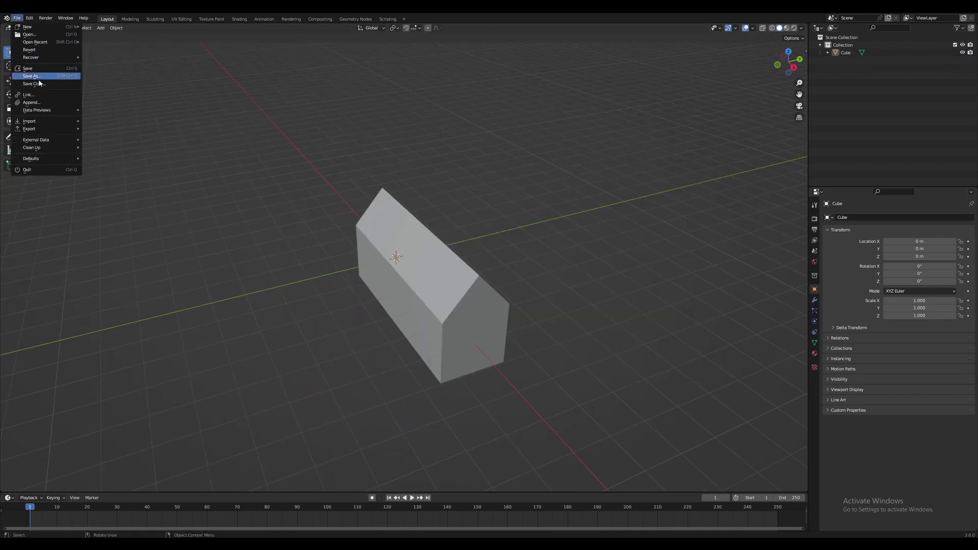
Save a copy of the file as 'Planting File' and select the house.
{"action": "left_click", "coordinate": [30, 80]}
{"action": "type", "text": "Pla"}
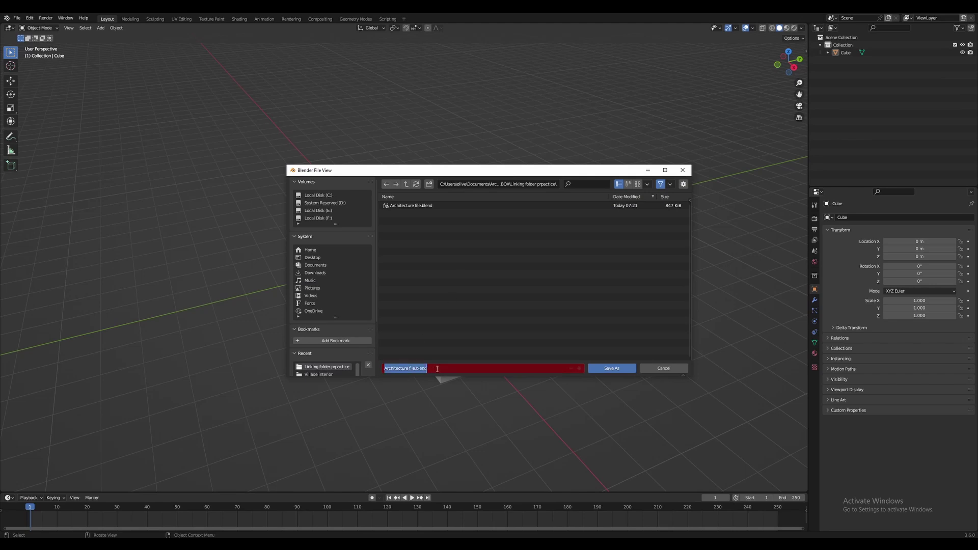
{"action": "type", "text": "nting File"}
{"action": "key", "text": "Return"}
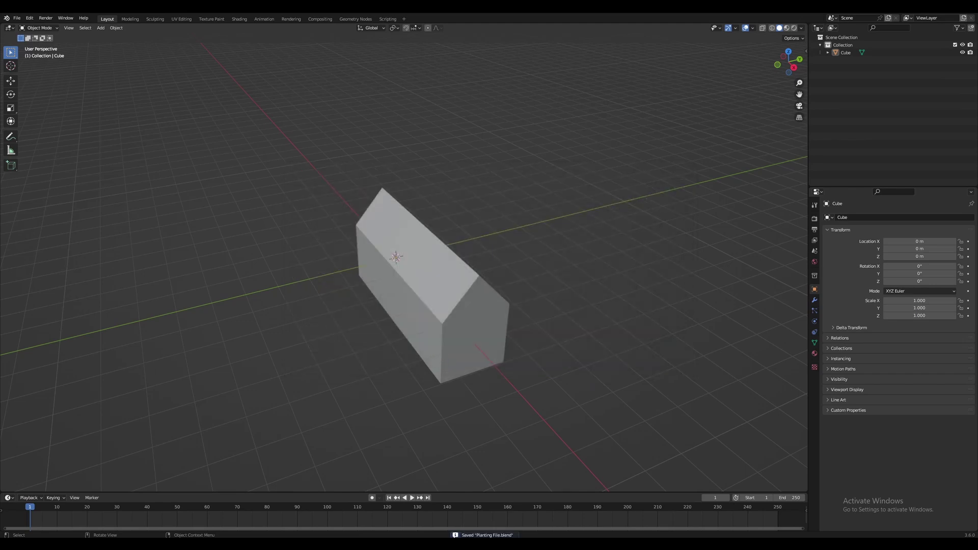
{"action": "left_click", "coordinate": [447, 326]}
Delete the house and link the house Collection from the Architecture file.
{"action": "key", "text": "Delete"}
{"action": "left_click", "coordinate": [16, 18]}
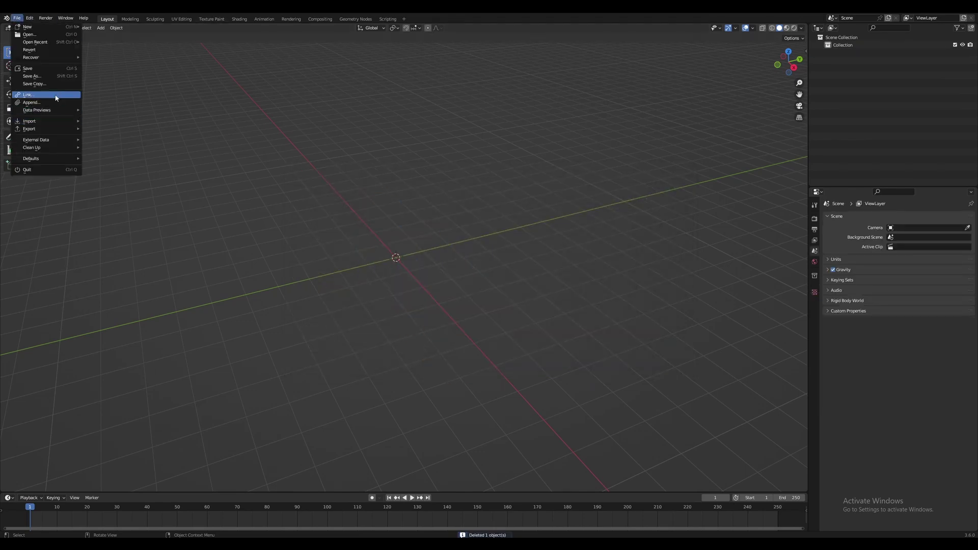
{"action": "left_click", "coordinate": [51, 96]}
{"action": "double_click", "coordinate": [410, 214]}
{"action": "double_click", "coordinate": [439, 208]}
{"action": "double_click", "coordinate": [435, 207]}
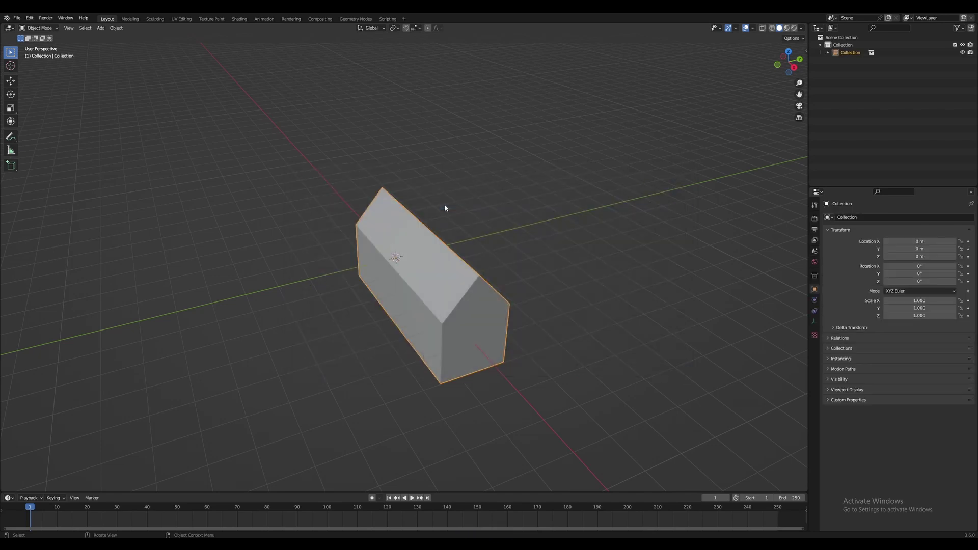
Duplicate the Arthropodium cirratum plant twice, placing the copies beside the house.
{"action": "left_click", "coordinate": [330, 269]}
{"action": "scroll", "coordinate": [330, 269], "scroll_direction": "up", "scroll_amount": 5}
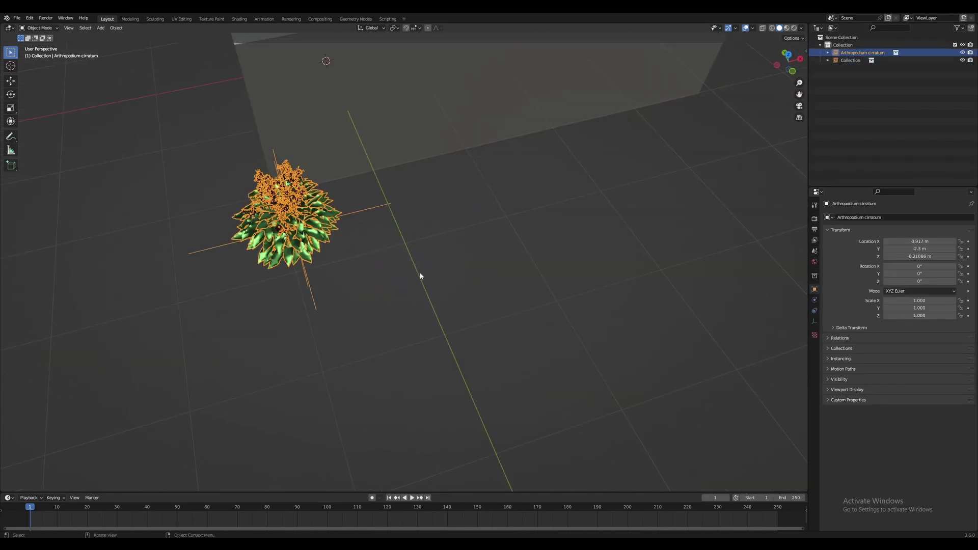
{"action": "middle_click_drag", "start_coordinate": [329, 268], "coordinate": [371, 236]}
{"action": "key", "text": "shift+d"}
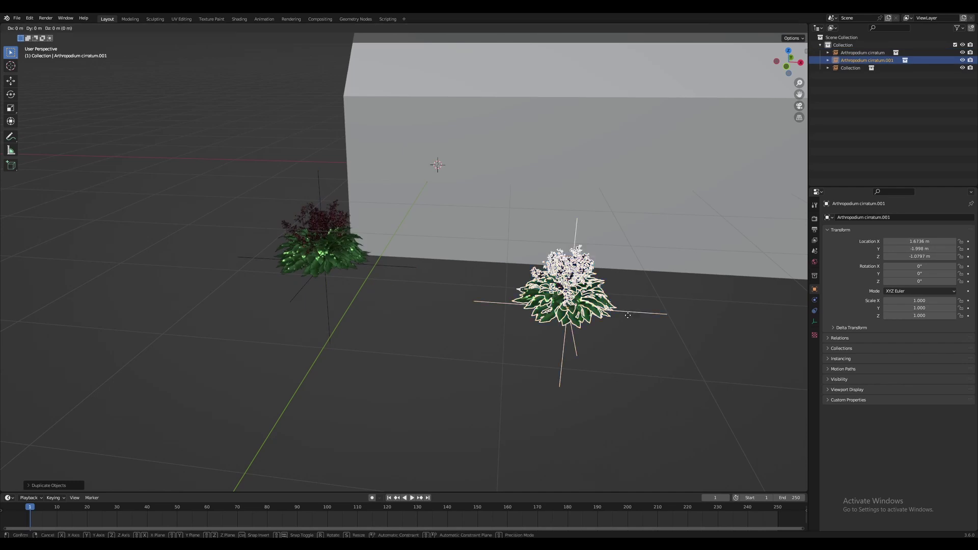
{"action": "left_click", "coordinate": [520, 315]}
{"action": "key", "text": "shift+d"}
{"action": "left_click", "coordinate": [204, 305]}
Place three more Arthropodium cirratum copies in front of the house, making six plants.
{"action": "scroll", "coordinate": [204, 306], "scroll_direction": "down", "scroll_amount": 3}
{"action": "key", "text": "shift+d"}
{"action": "left_click", "coordinate": [593, 291]}
{"action": "key", "text": "shift+d"}
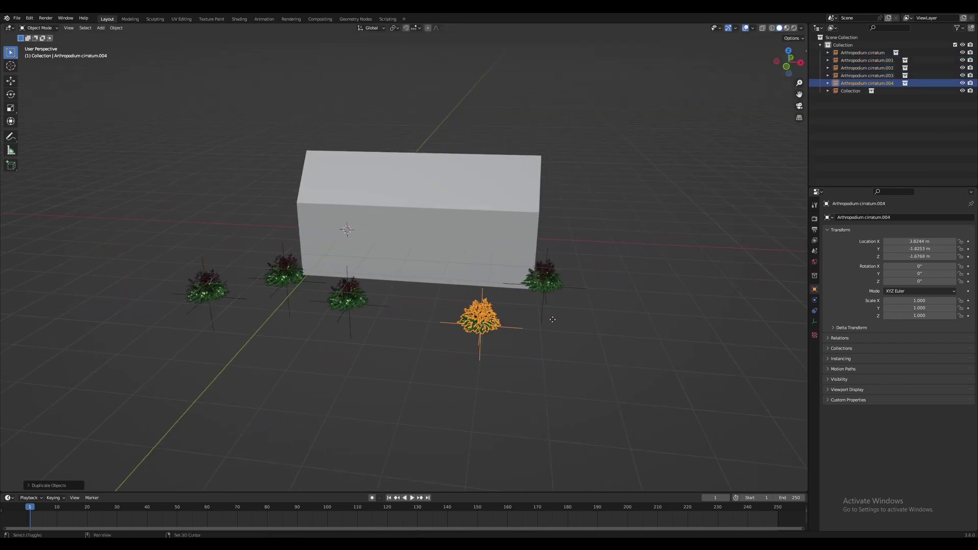
{"action": "left_click", "coordinate": [550, 347]}
{"action": "key", "text": "shift+d"}
{"action": "left_click", "coordinate": [547, 347]}
{"action": "right_click", "coordinate": [493, 349]}
{"action": "key", "text": "Escape"}
Add a ground plane scaled to 13.27 and lowered beneath the plants and house.
{"action": "key", "text": "shift+a"}
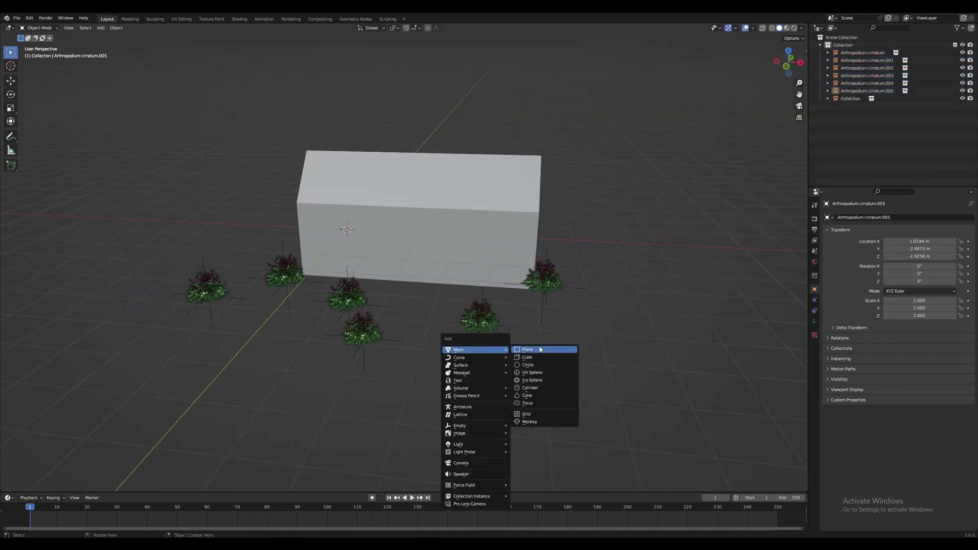
{"action": "left_click", "coordinate": [540, 346]}
{"action": "key", "text": "g"}
{"action": "left_click", "coordinate": [302, 272]}
{"action": "key", "text": "g"}
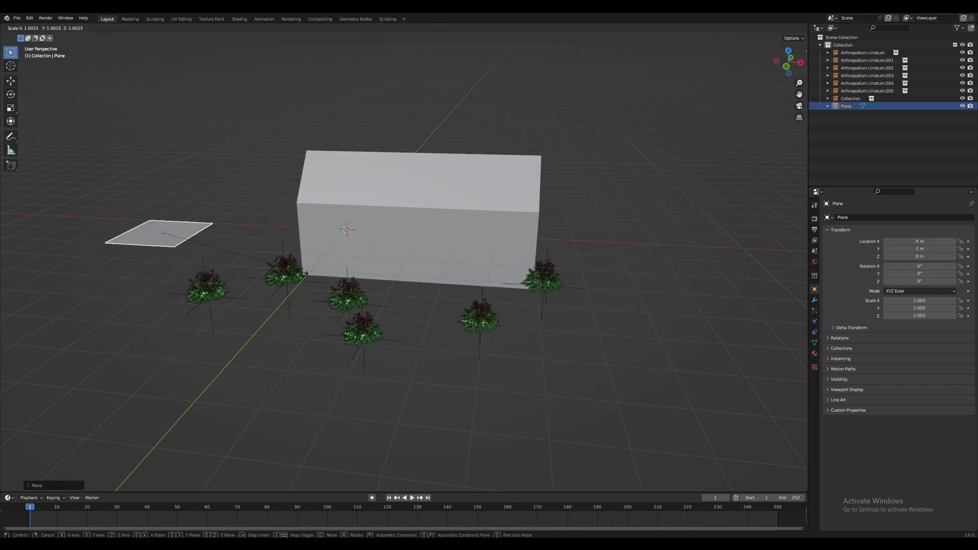
{"action": "key", "text": "s"}
{"action": "left_click", "coordinate": [471, 156]}
{"action": "key", "text": "g"}
{"action": "key", "text": "z"}
{"action": "left_click", "coordinate": [472, 156]}
{"action": "key", "text": "alt+a"}
{"action": "middle_click_drag", "start_coordinate": [471, 155], "coordinate": [613, 184]}
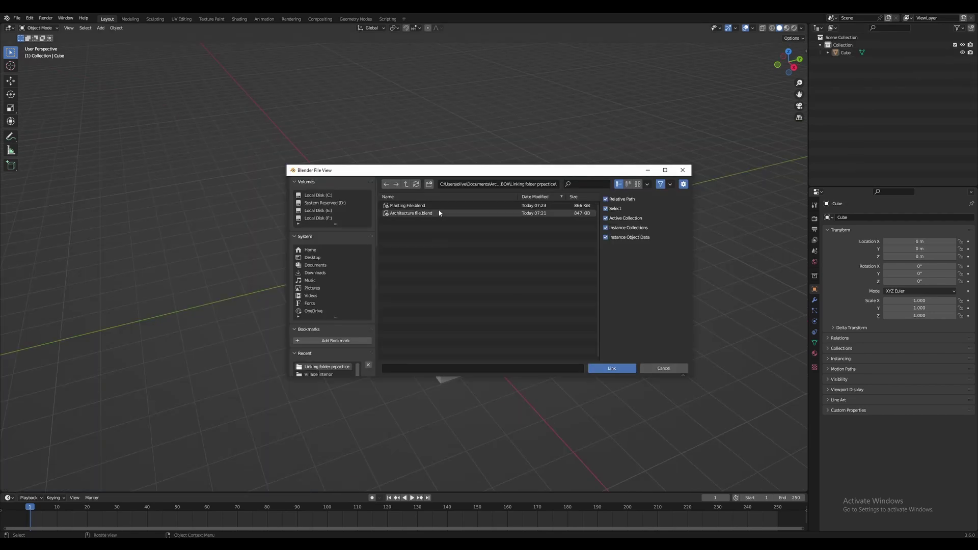
Link the Planting collection from Planting File.blend into the architecture scene.
{"action": "double_click", "coordinate": [439, 205]}
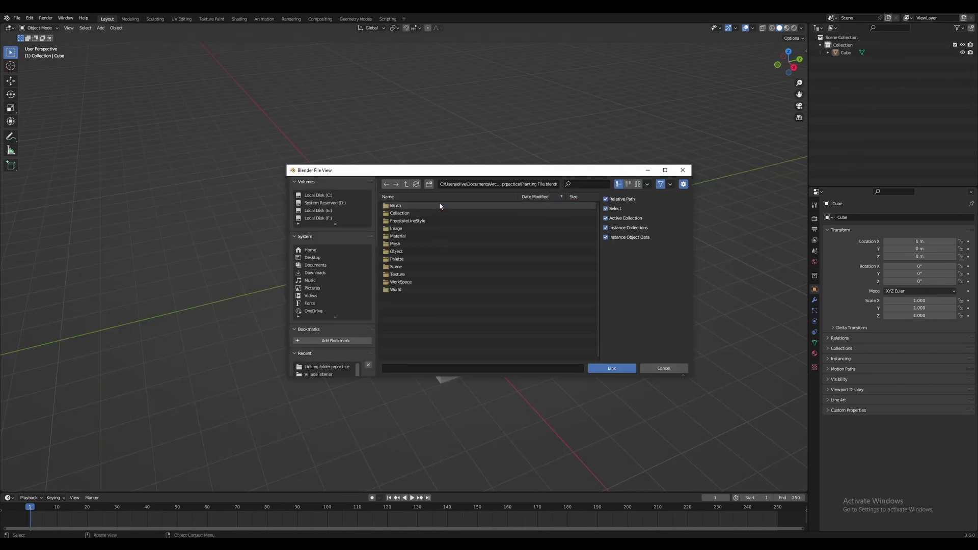
{"action": "double_click", "coordinate": [441, 214]}
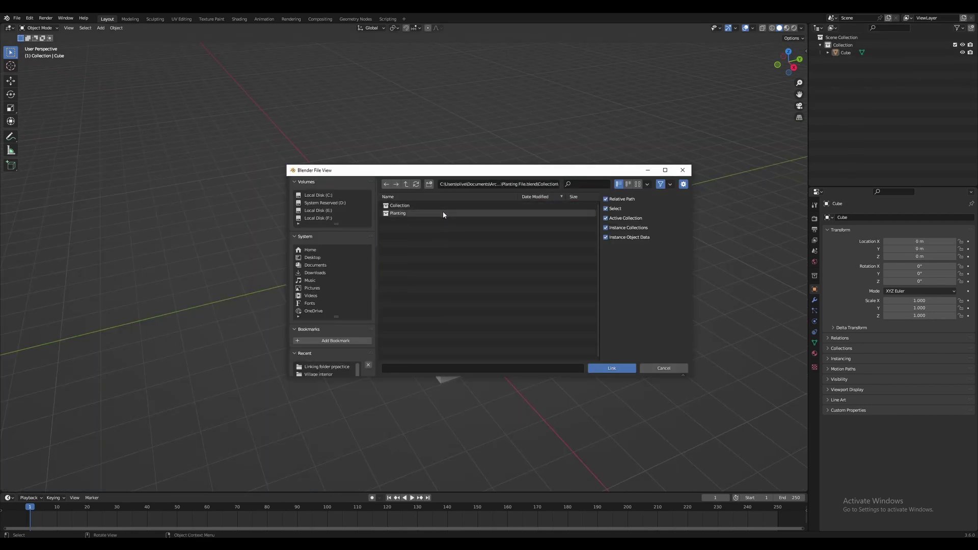
{"action": "double_click", "coordinate": [442, 213]}
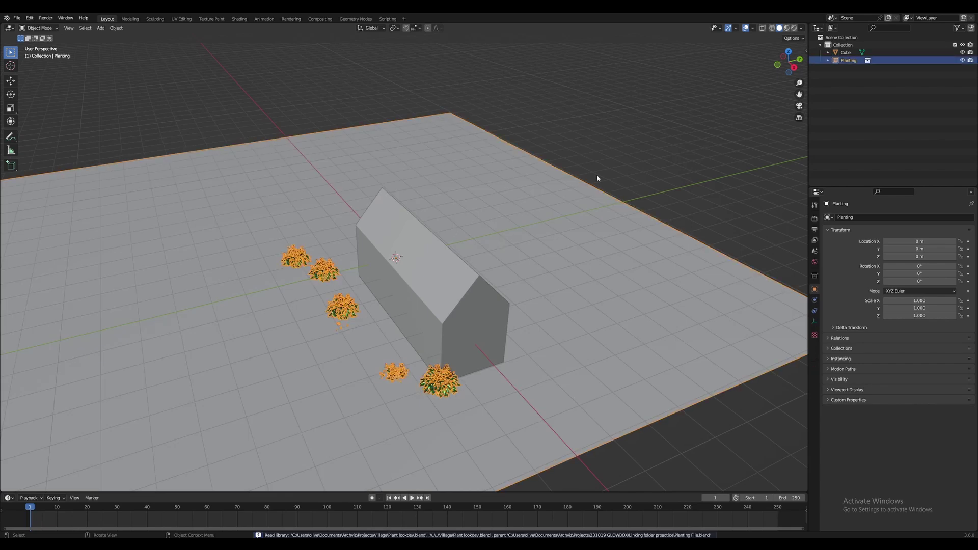
Select the house, then the linked Planting instance.
{"action": "left_click", "coordinate": [456, 268]}
{"action": "left_click", "coordinate": [455, 273]}
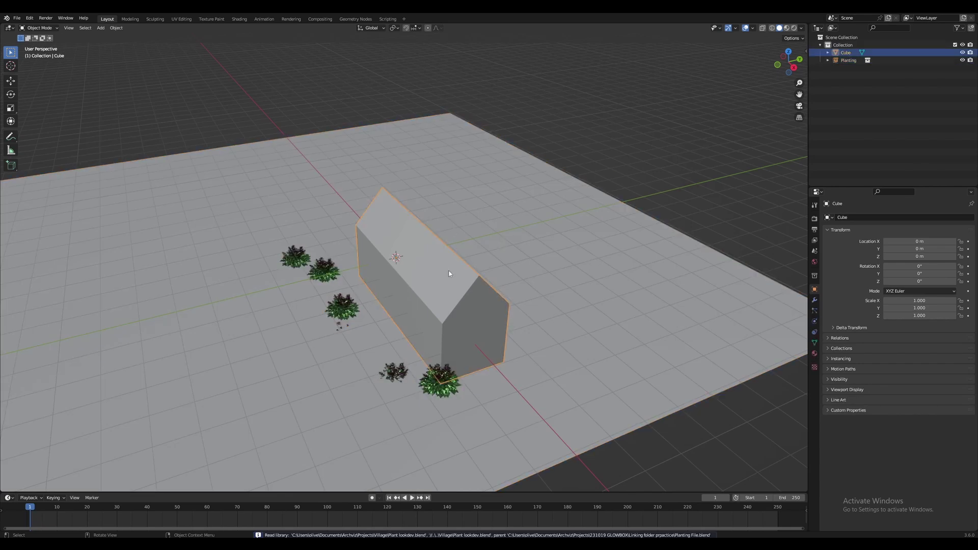
{"action": "key", "text": "space"}
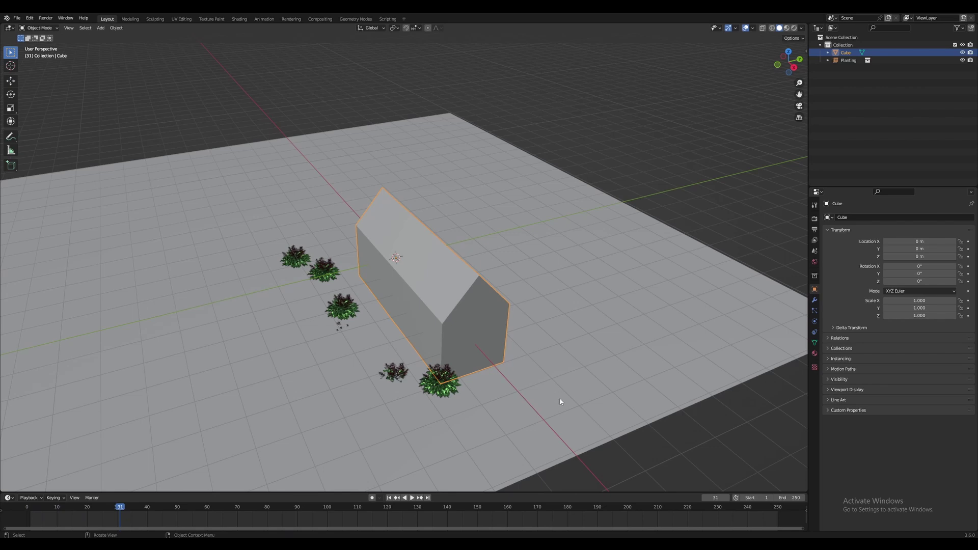
{"action": "left_click", "coordinate": [388, 386]}
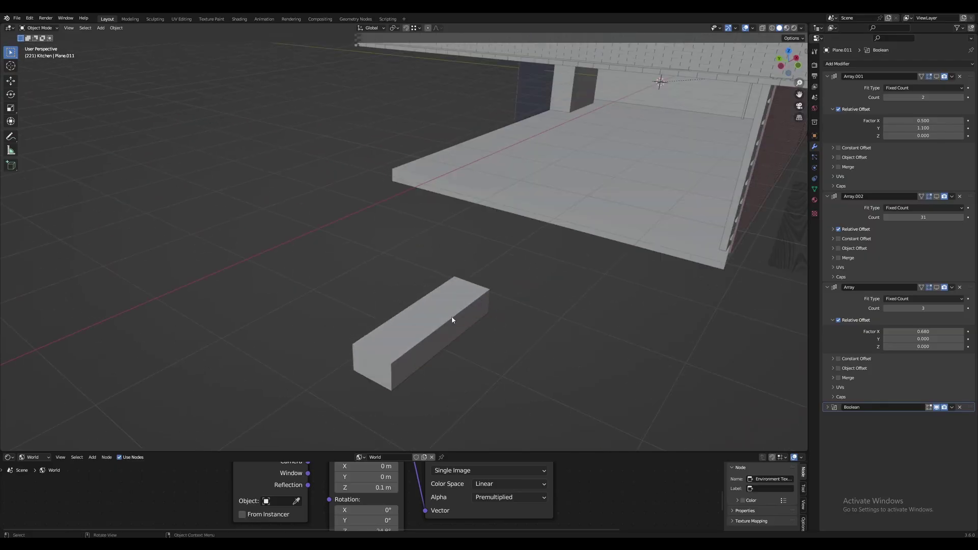
Turn on the brick's Array.001, Array.002 and Array modifiers in the viewport to build the wall.
{"action": "left_click", "coordinate": [452, 320]}
{"action": "middle_click_drag", "start_coordinate": [452, 321], "coordinate": [662, 214]}
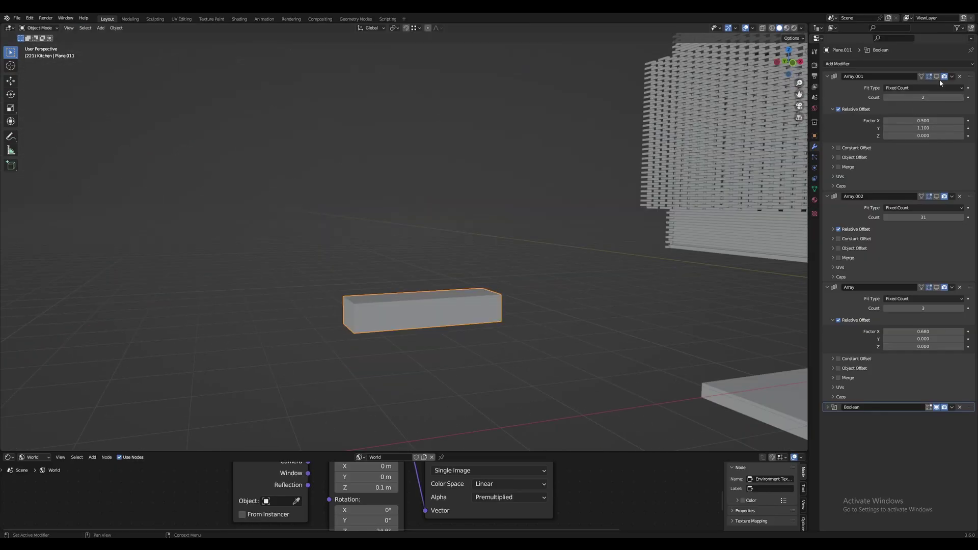
{"action": "left_click", "coordinate": [937, 76]}
{"action": "left_click", "coordinate": [937, 197]}
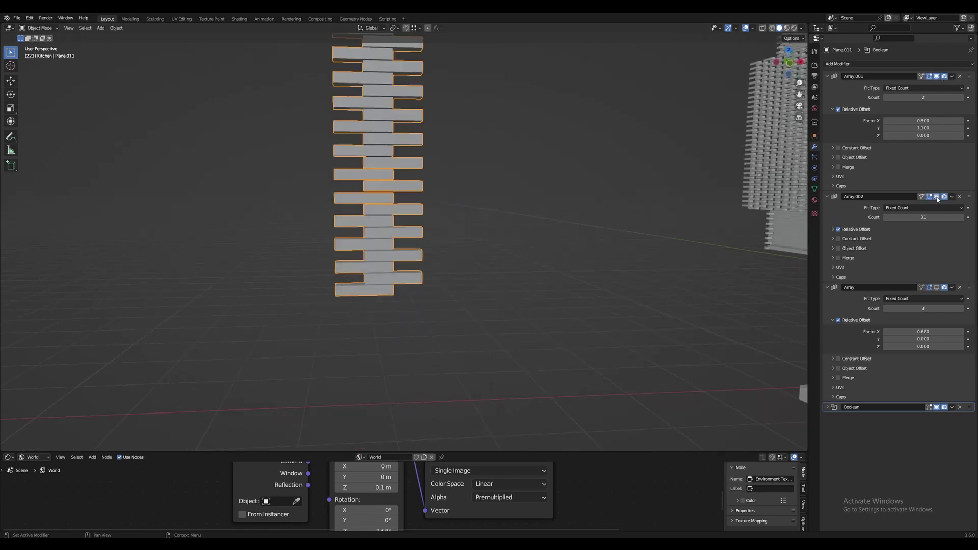
{"action": "left_click", "coordinate": [937, 287]}
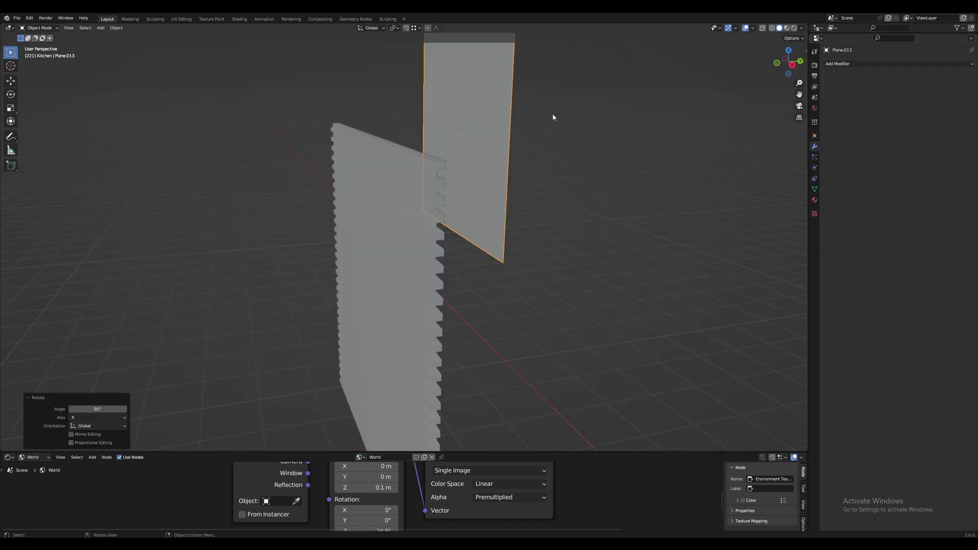
Move the upright plane along Y to sit in front of the brick wall.
{"action": "key", "text": "g"}
{"action": "key", "text": "x"}
{"action": "key", "text": "y"}
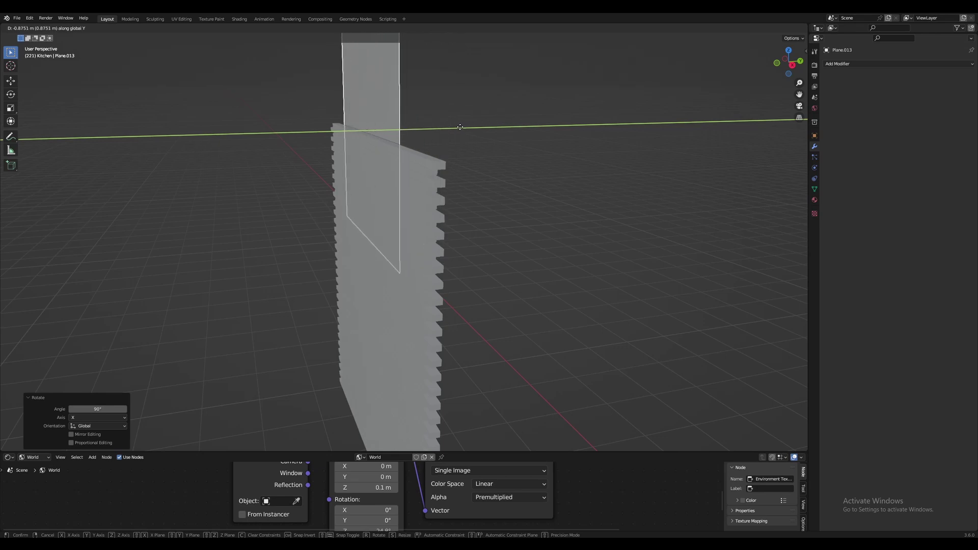
{"action": "left_click", "coordinate": [355, 134]}
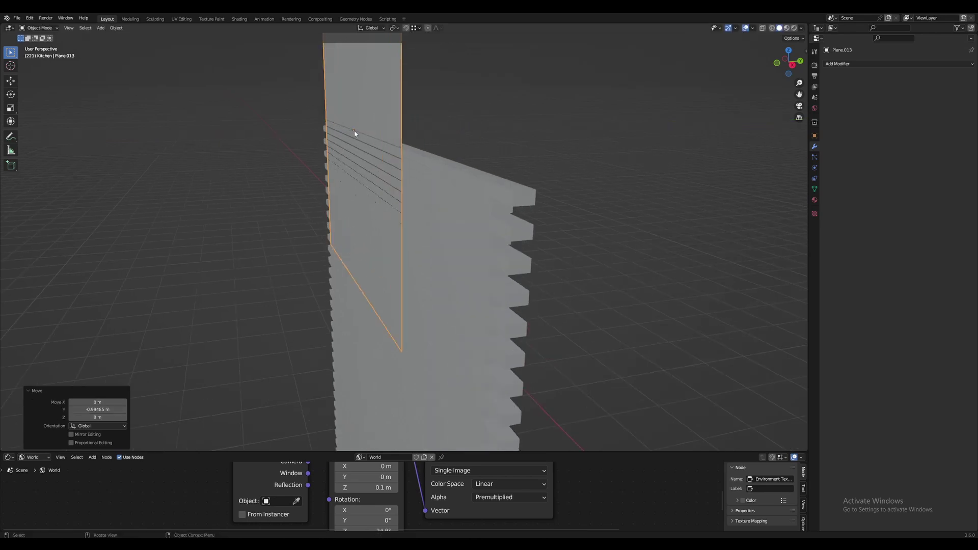
{"action": "scroll", "coordinate": [355, 133], "scroll_direction": "up", "scroll_amount": 5}
{"action": "mouse_move", "coordinate": [469, 197]}
{"action": "middle_mouse_down"}
{"action": "mouse_move", "coordinate": [588, 135]}
{"action": "mouse_move", "coordinate": [497, 161]}
{"action": "mouse_move", "coordinate": [480, 181]}
{"action": "middle_mouse_up"}
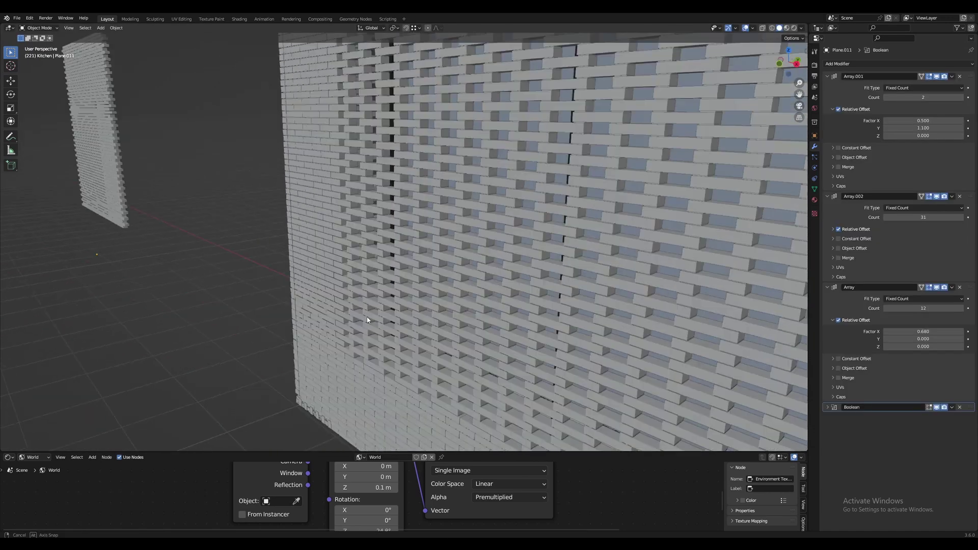
{"action": "middle_click_drag", "start_coordinate": [433, 285], "coordinate": [408, 308]}
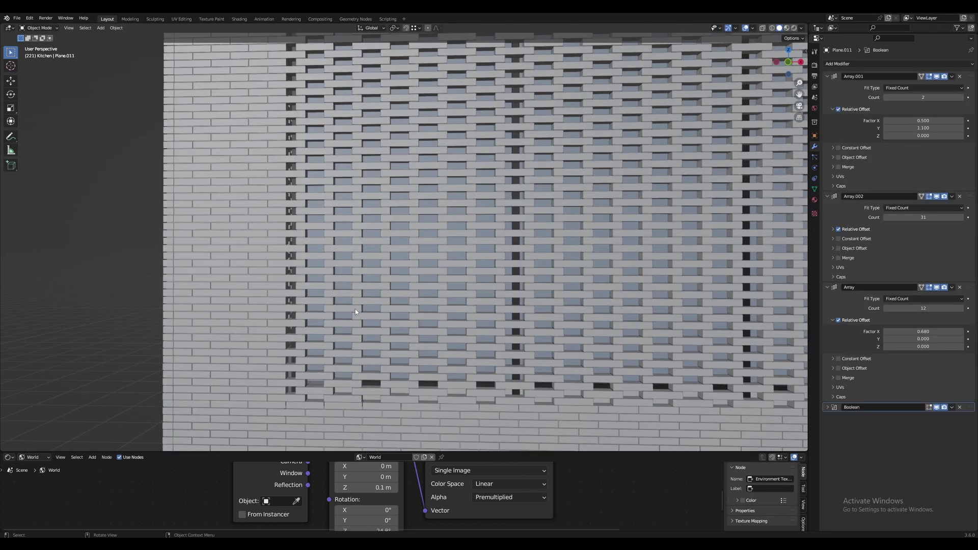
{"action": "scroll", "coordinate": [355, 309], "scroll_direction": "up", "scroll_amount": 10}
Select Plane.208, the vertical fin array, and isolate it in Local View.
{"action": "left_click", "coordinate": [368, 298]}
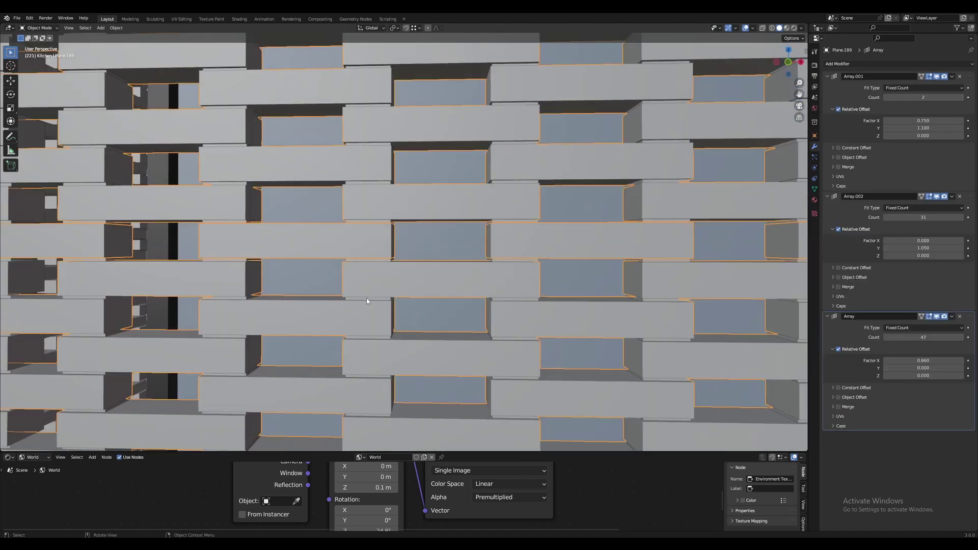
{"action": "left_click", "coordinate": [367, 301]}
{"action": "scroll", "coordinate": [381, 304], "scroll_direction": "down", "scroll_amount": 4}
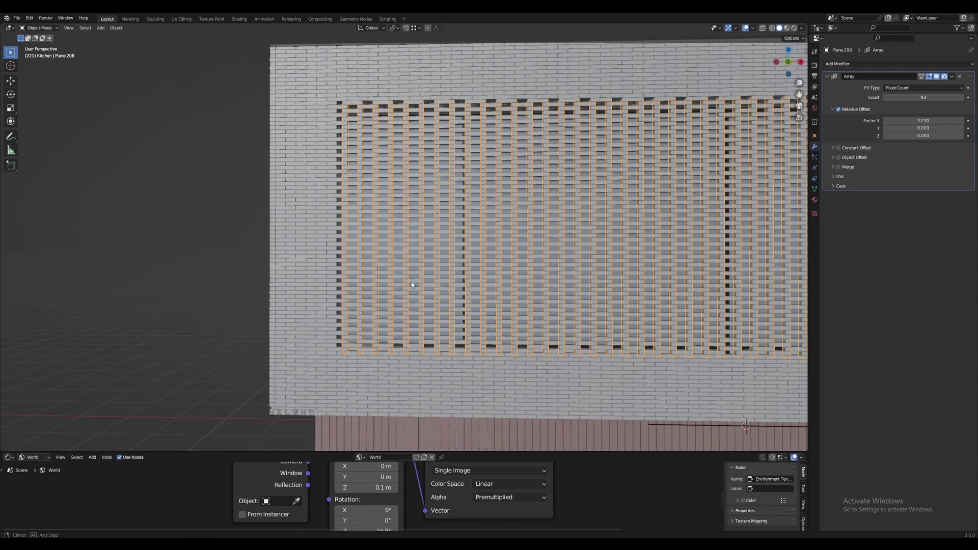
{"action": "middle_click_drag", "start_coordinate": [411, 283], "coordinate": [658, 228]}
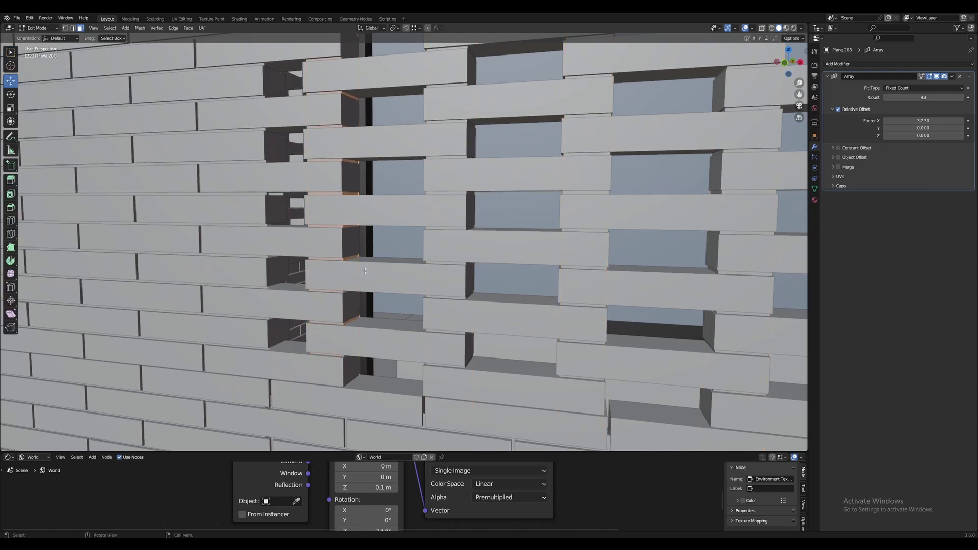
{"action": "key", "text": "KP_Divide"}
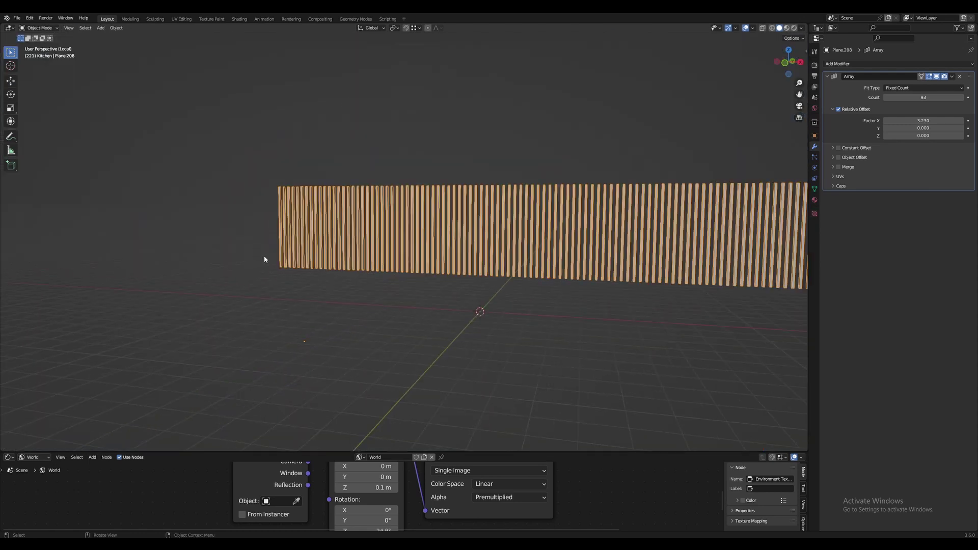